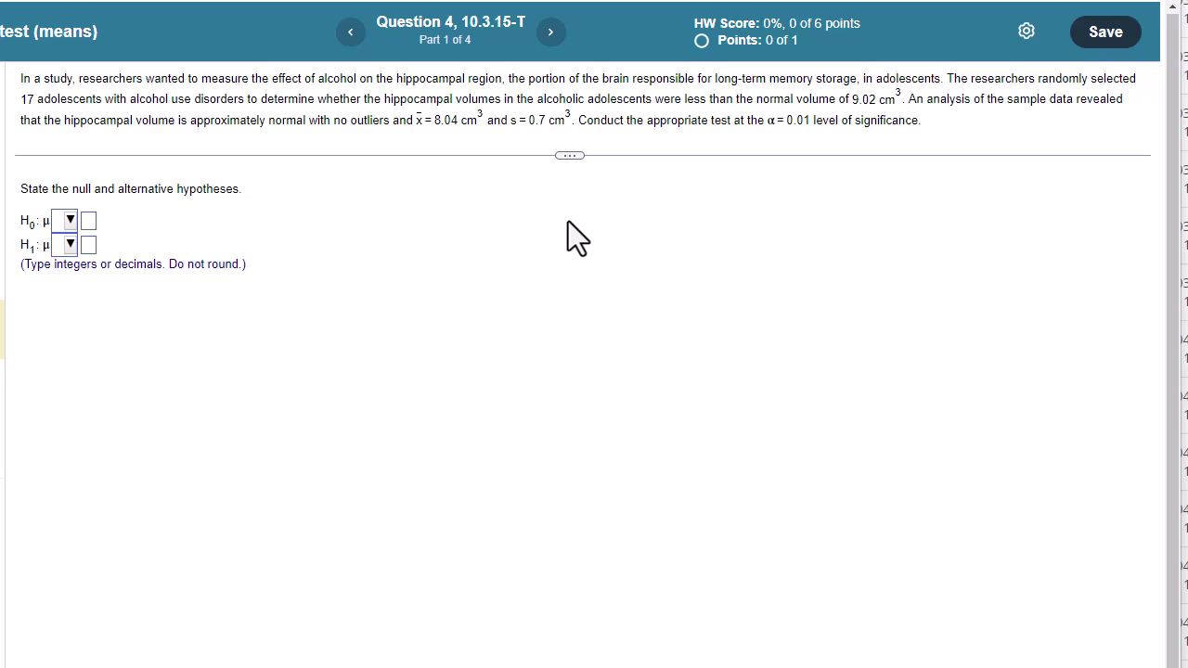
- Set the null hypothesis to H0: μ = 9.02
click(69, 223)
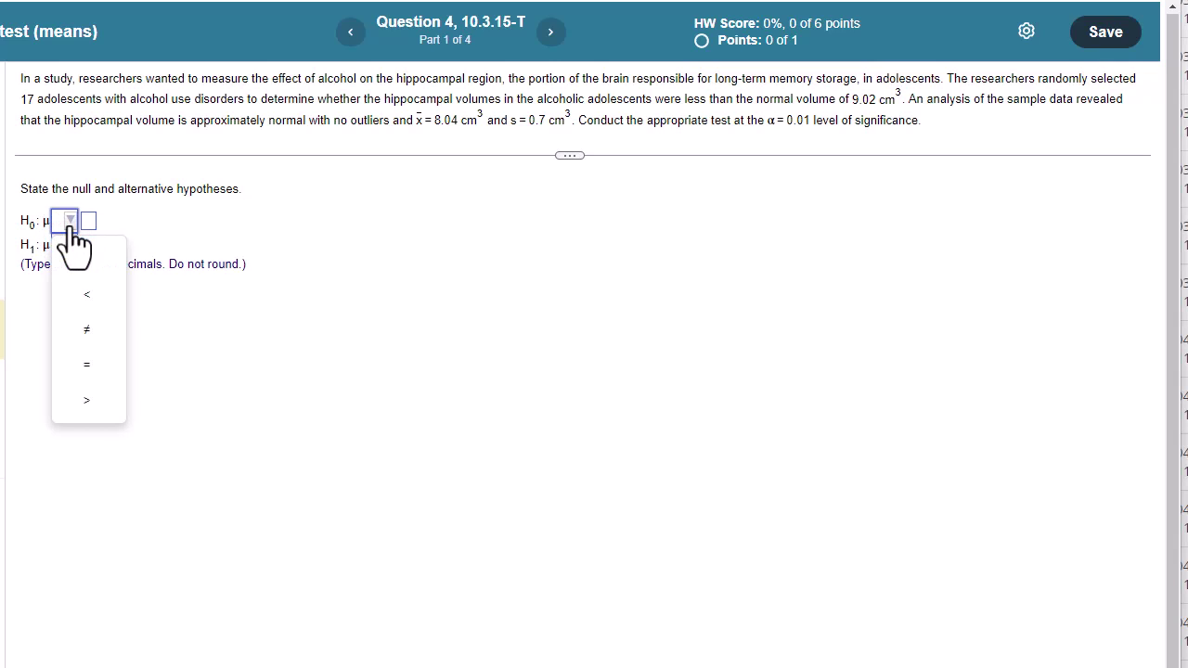
click(84, 356)
click(90, 222)
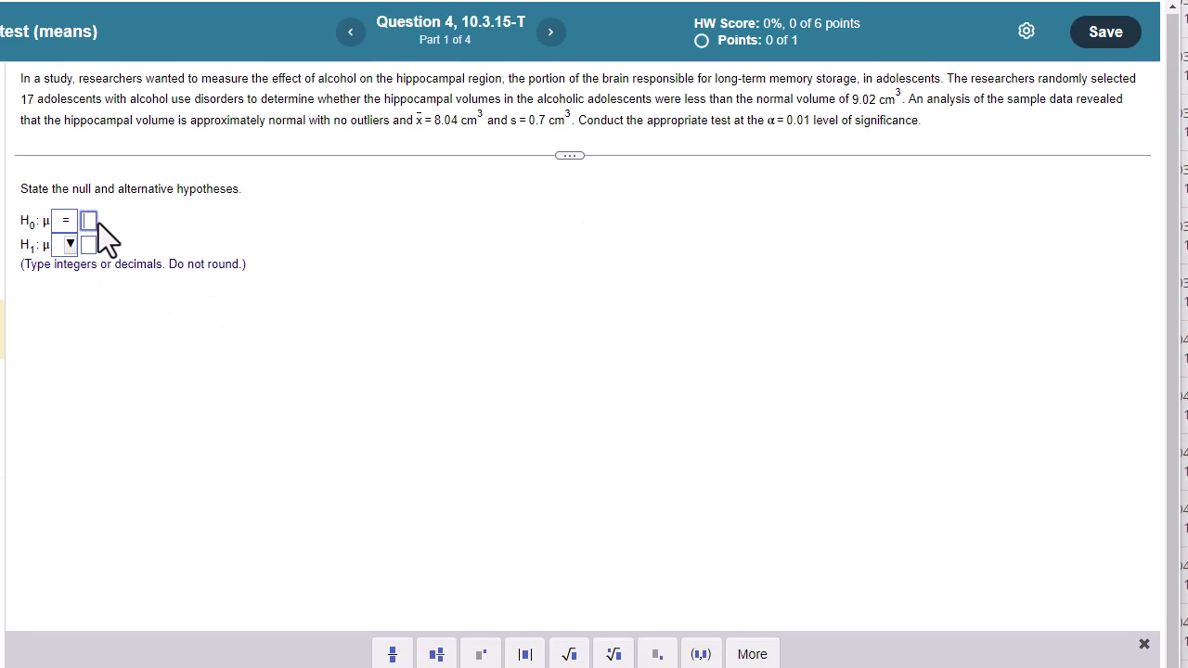
text(9.02)
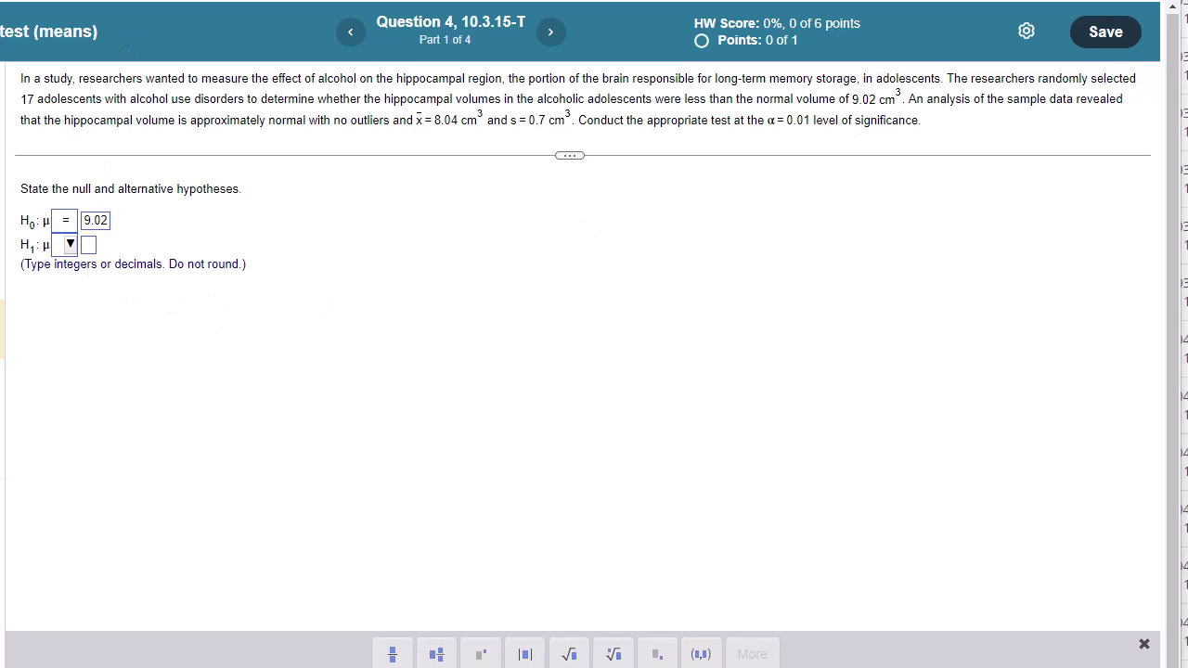
- Set the alternative hypothesis to H1: μ < 9.02 and submit both hypotheses
click(70, 245)
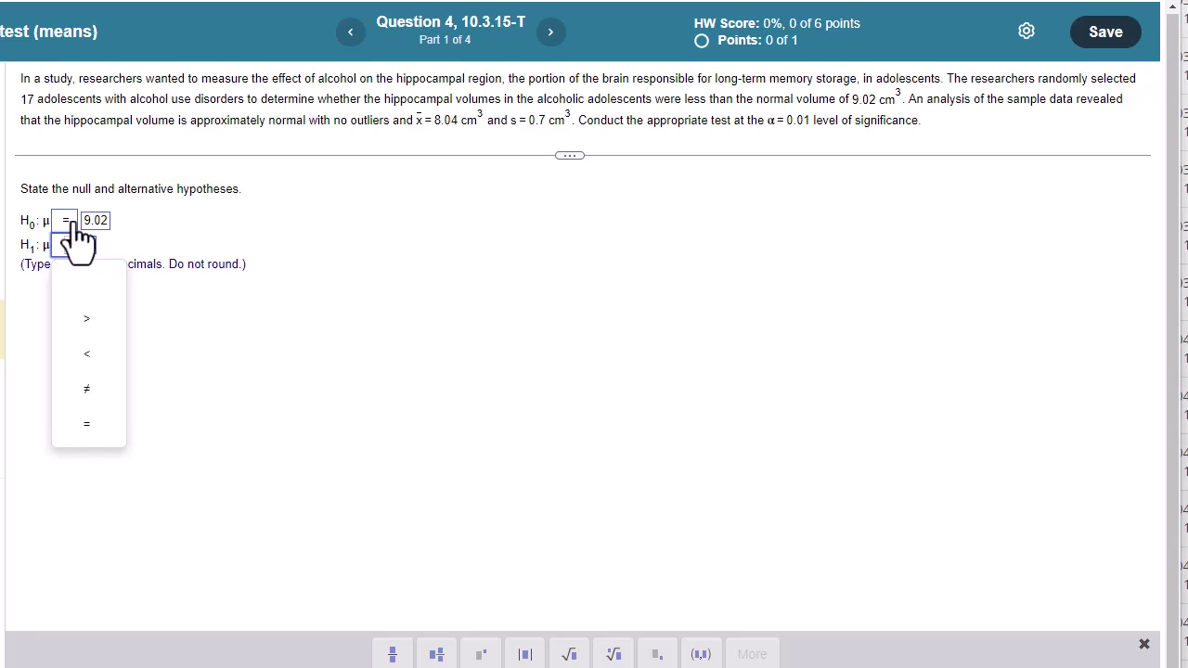
click(87, 355)
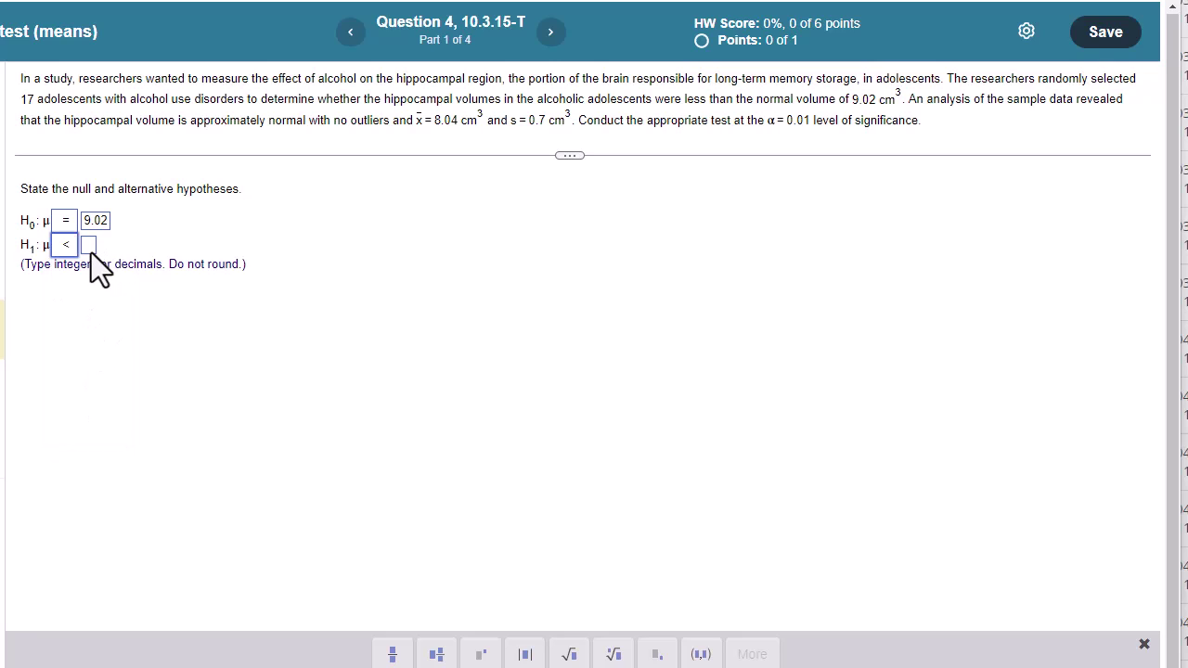
double_click(696, 100)
click(89, 247)
text(9)
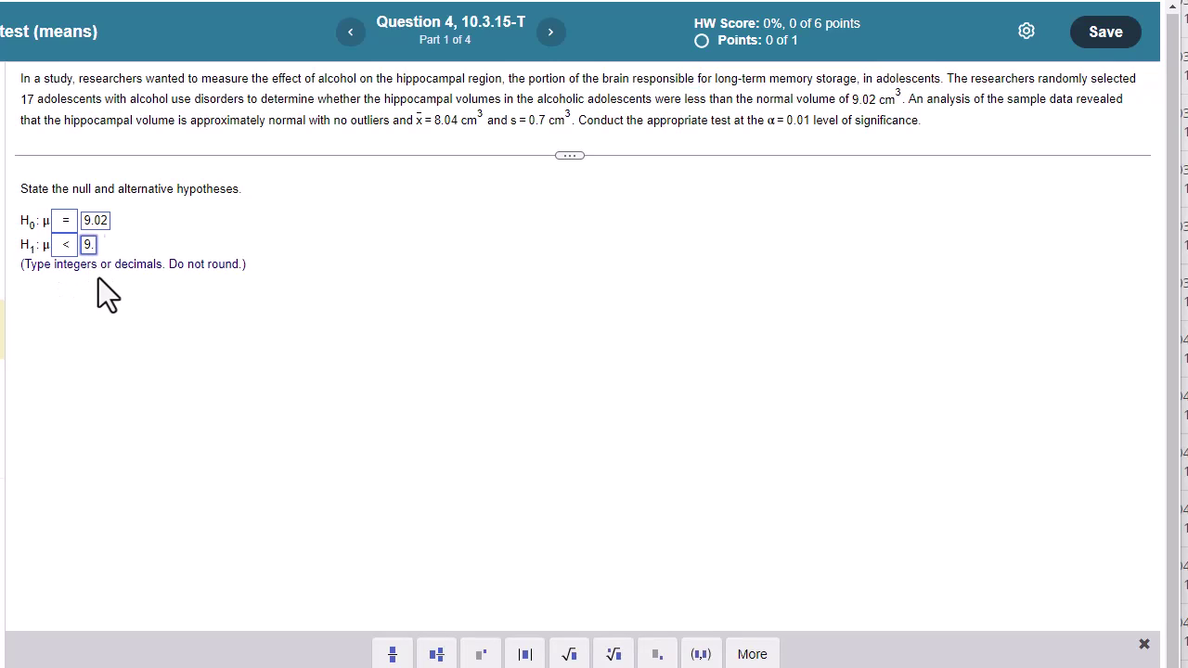
text(.02)
click(1002, 662)
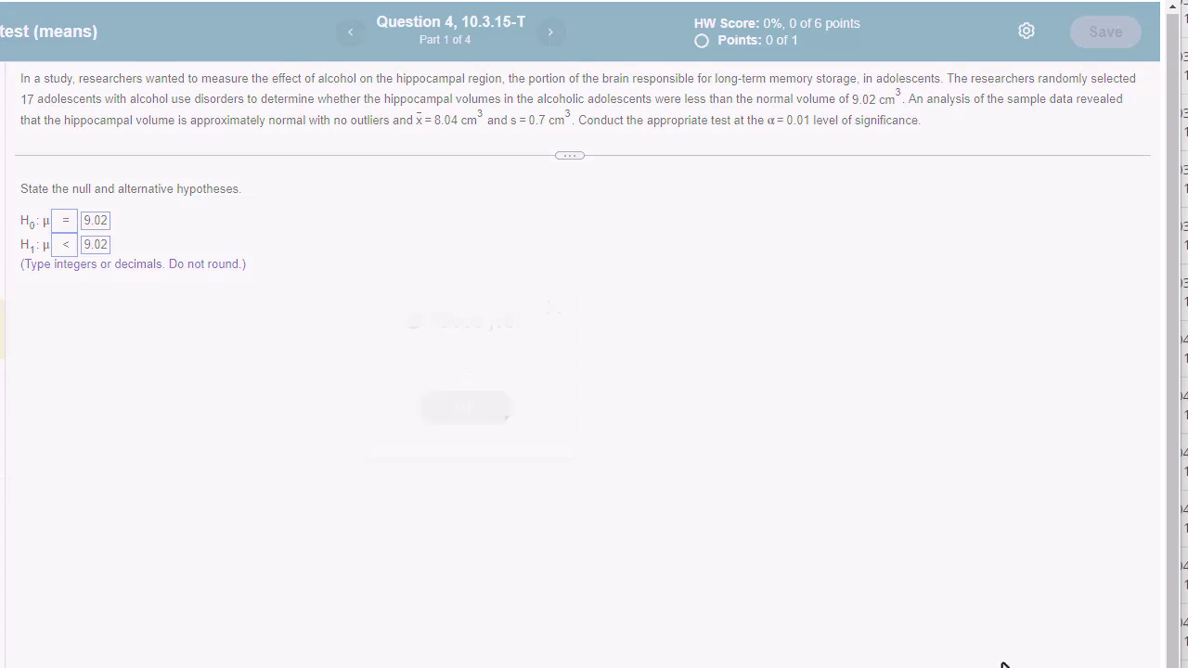
click(464, 407)
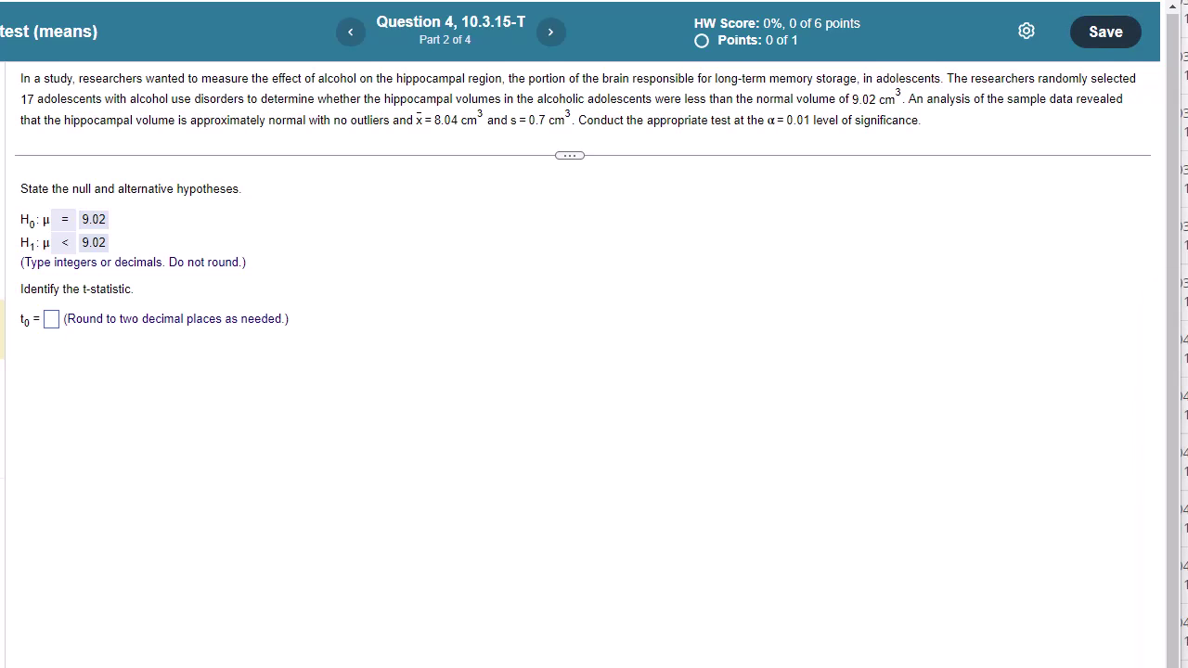
- Open StatCrunch's one-sample T test with summary statistics
drag(1187, 131, 829, 122)
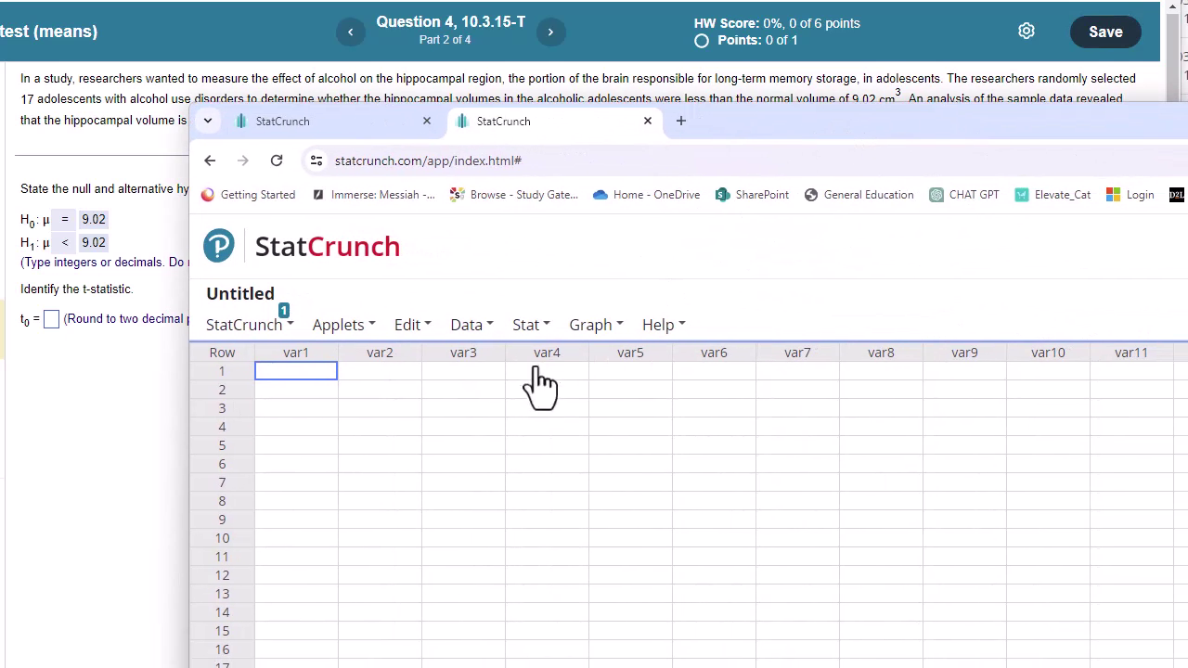
click(527, 325)
mouse_move(544, 444)
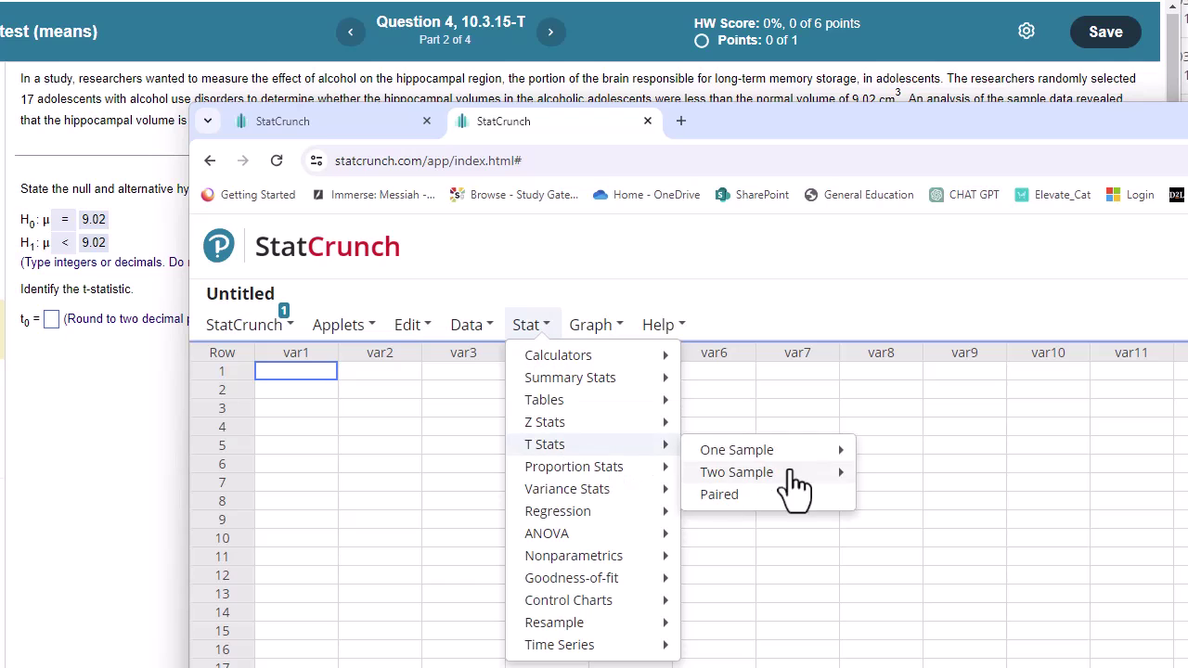
mouse_move(736, 449)
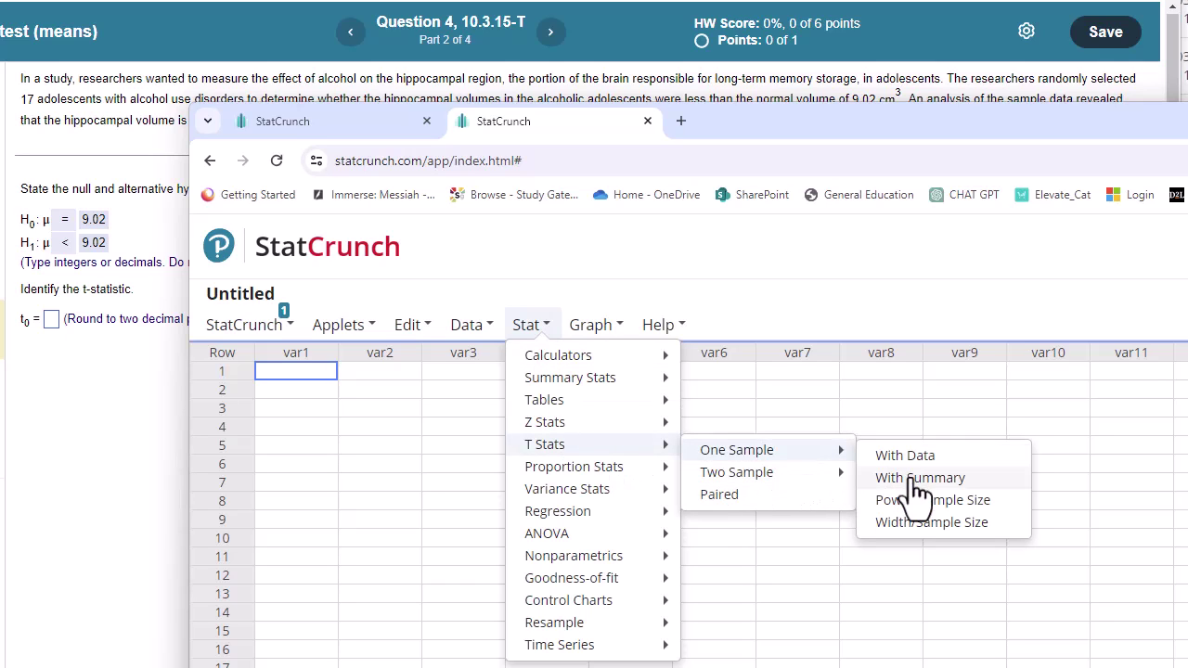
click(918, 478)
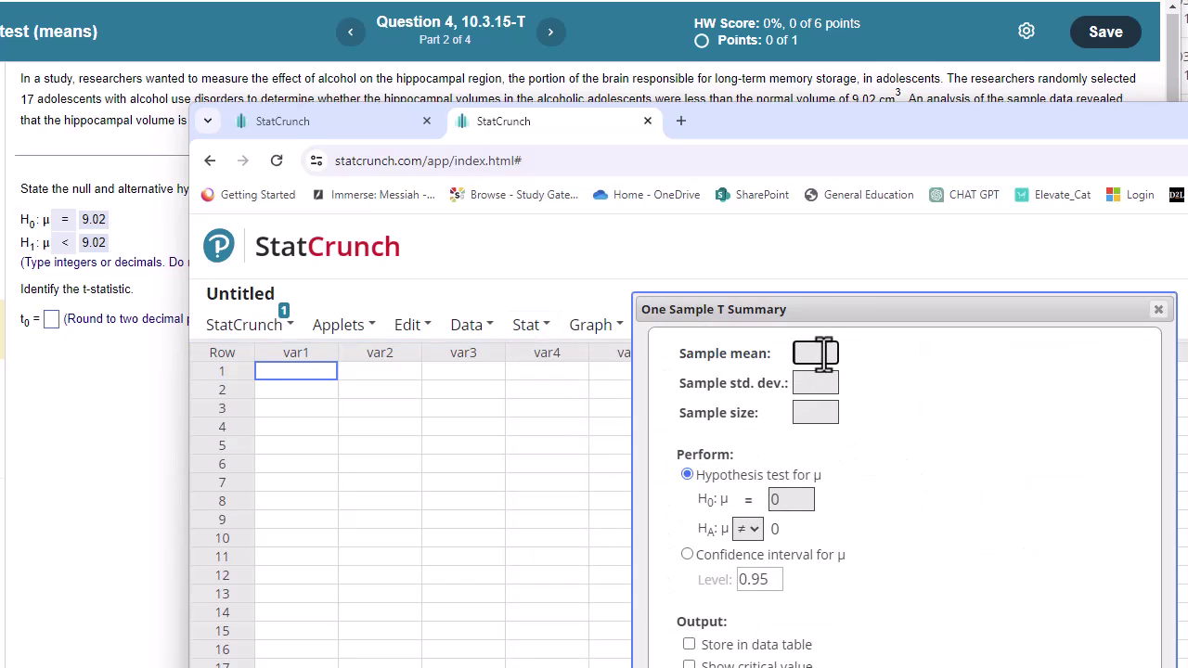
drag(794, 127, 772, 177)
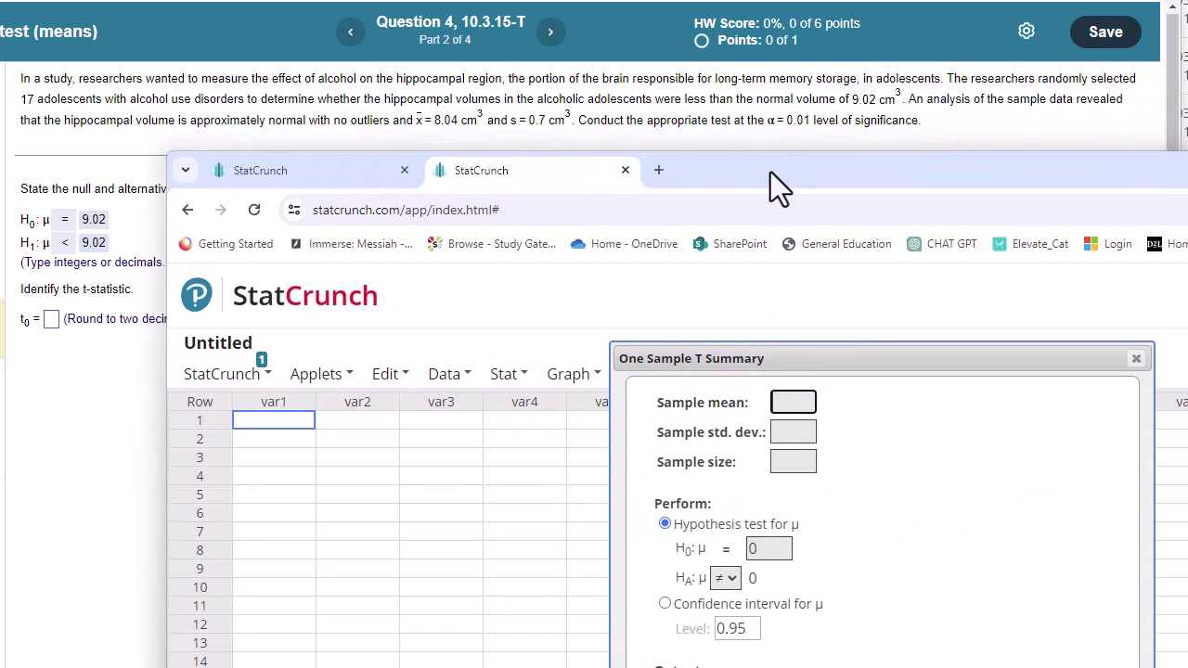
- Enter sample mean 8.04, standard deviation .7 and sample size 17
click(794, 401)
text(8.04)
key(Tab)
text(.)
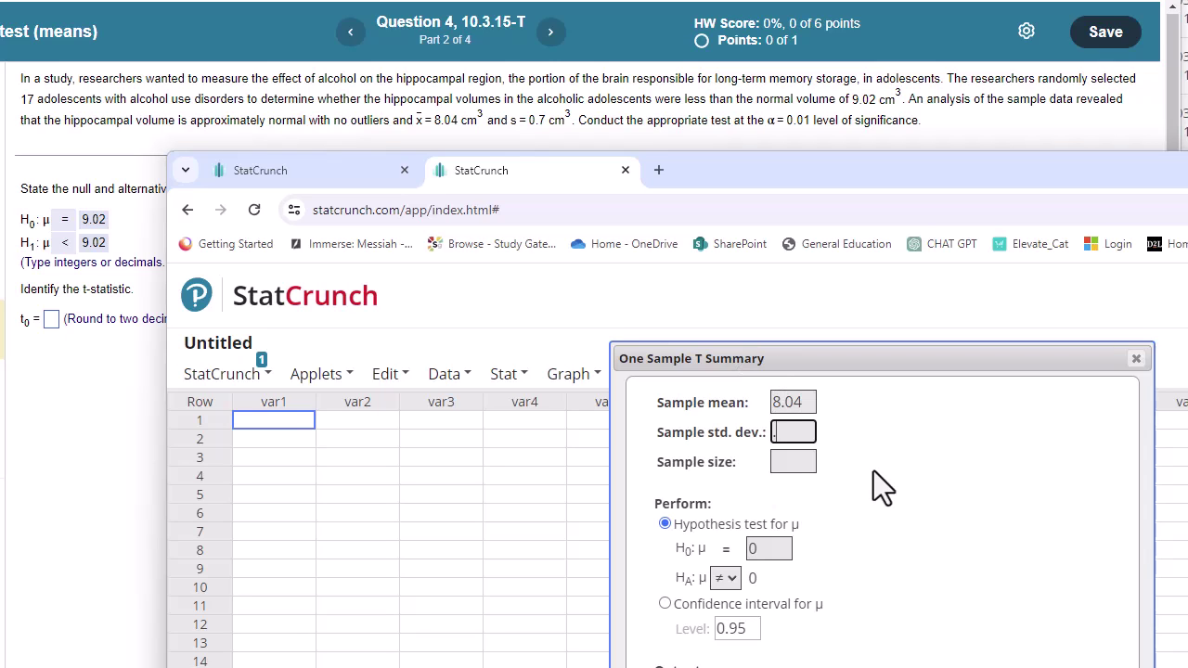
text(7)
key(Tab)
text(17)
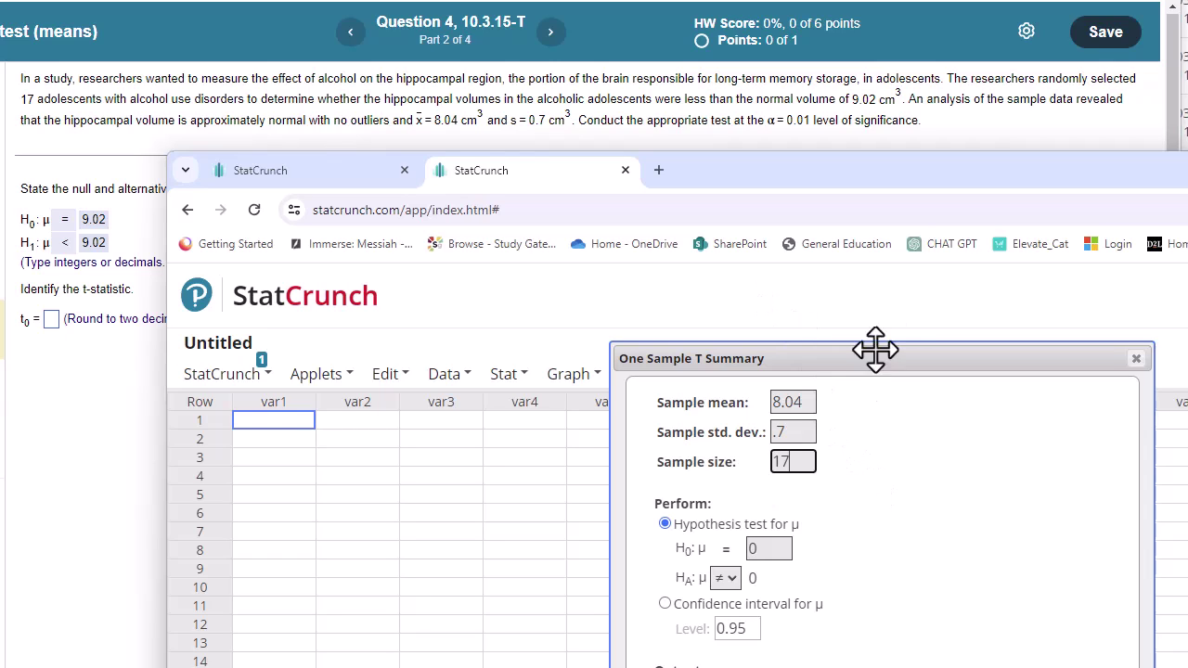
mouse_move(881, 348)
mouse_down()
mouse_move(796, 269)
mouse_move(739, 269)
mouse_up()
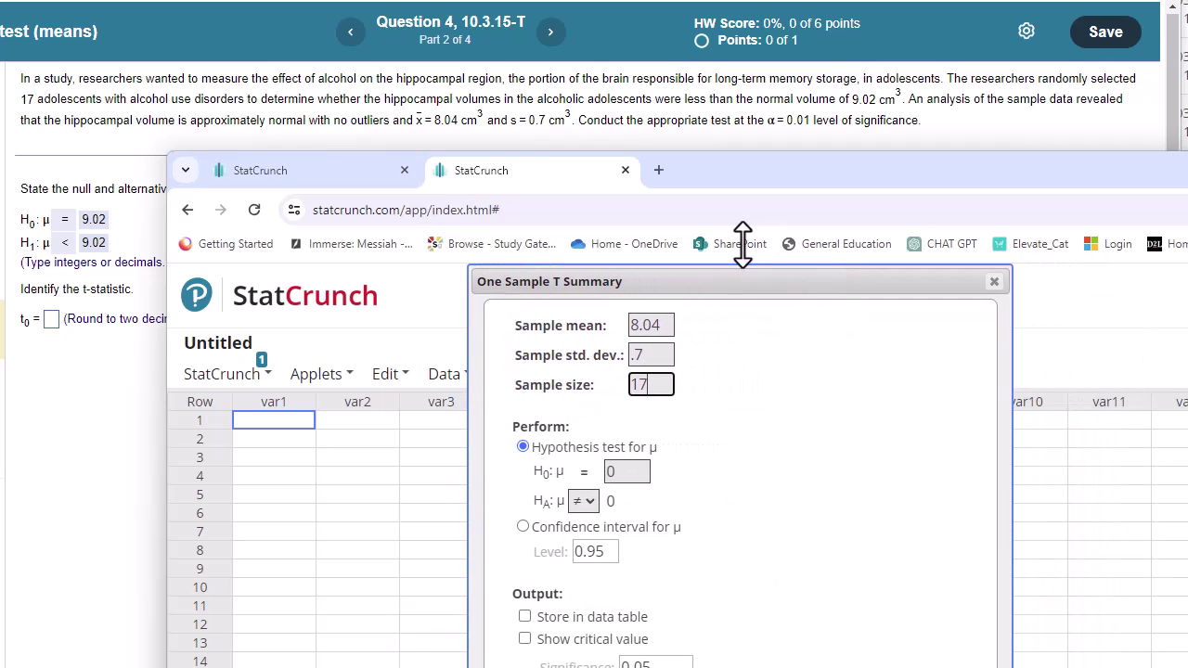
- Set the test to H0: μ = 9.02 versus HA: μ < 9.02 and enable the P-value plot
click(624, 471)
double_click(624, 471)
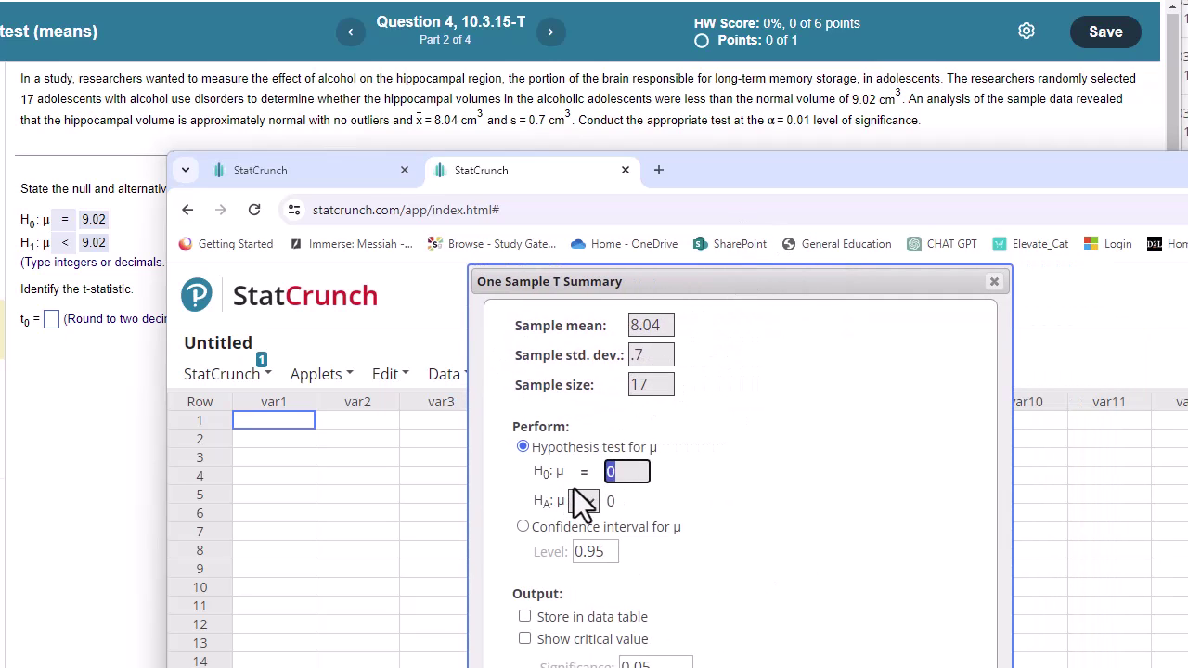
text(9.02)
key(Tab)
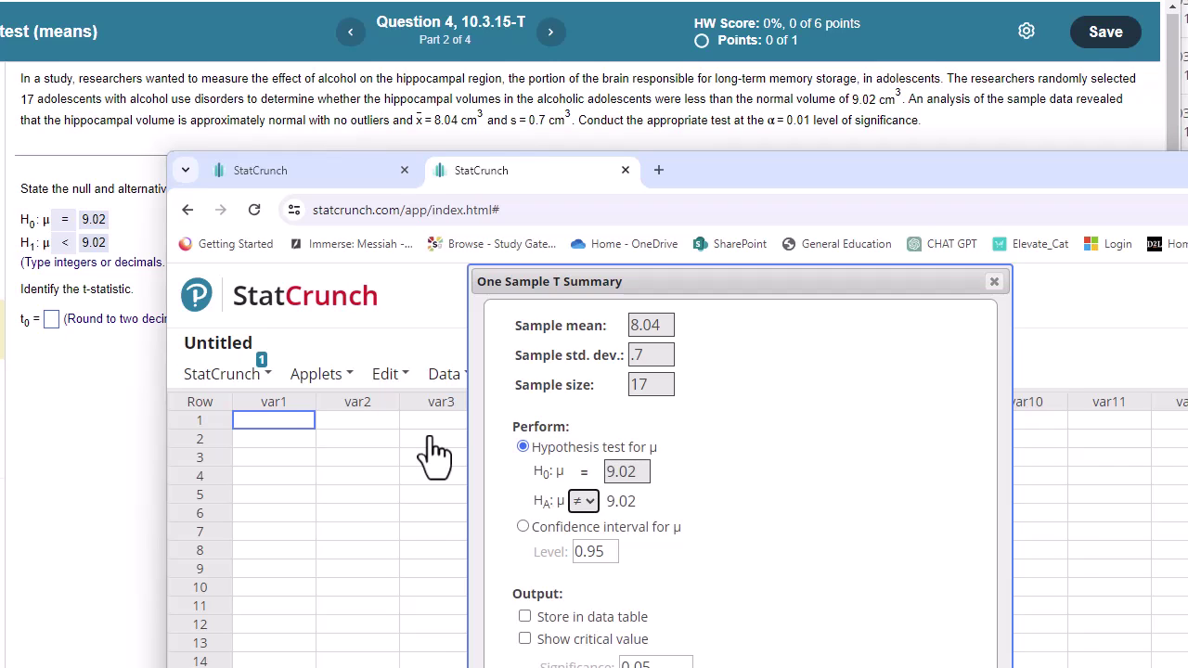
click(583, 505)
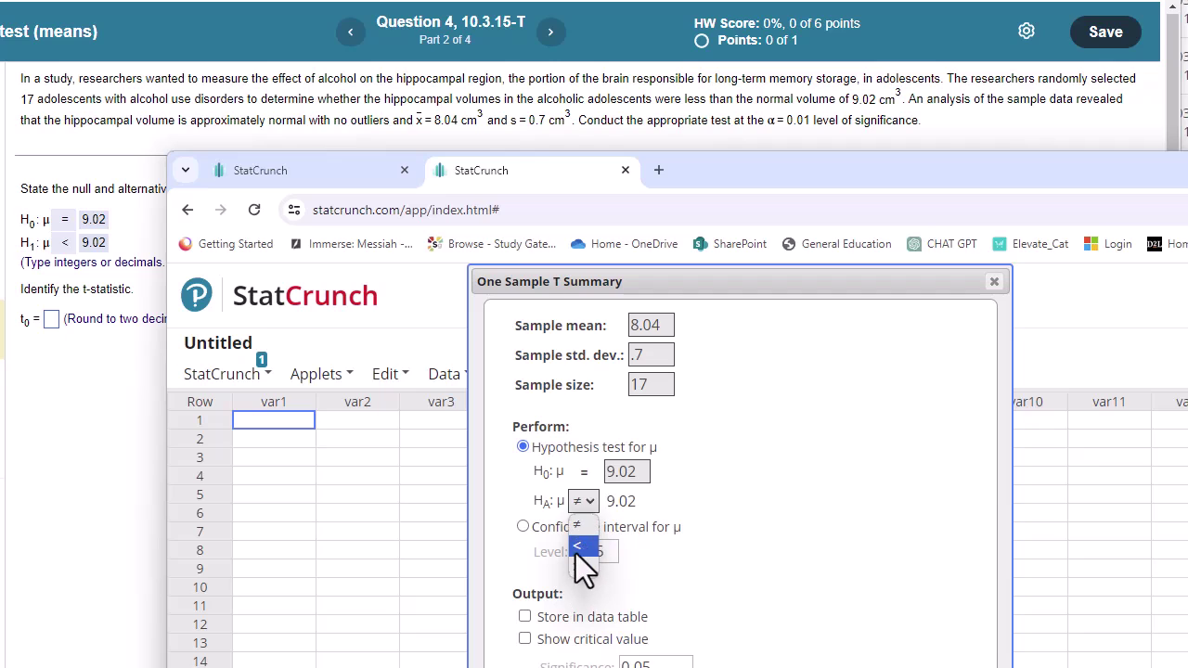
click(576, 548)
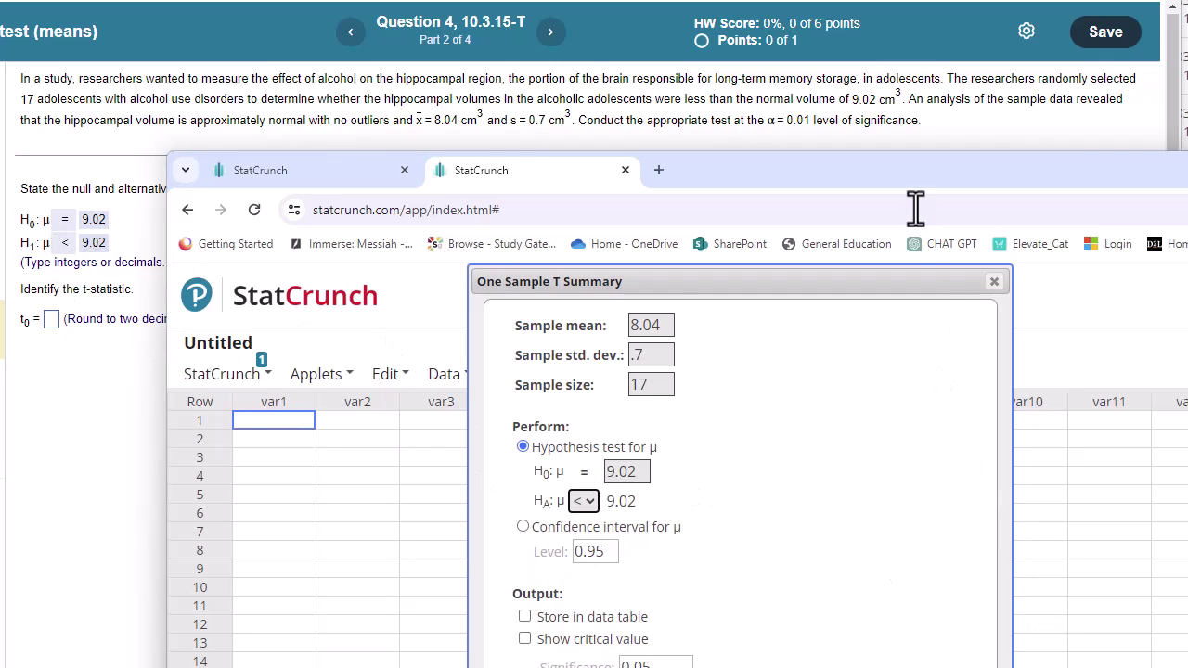
drag(914, 178, 863, 63)
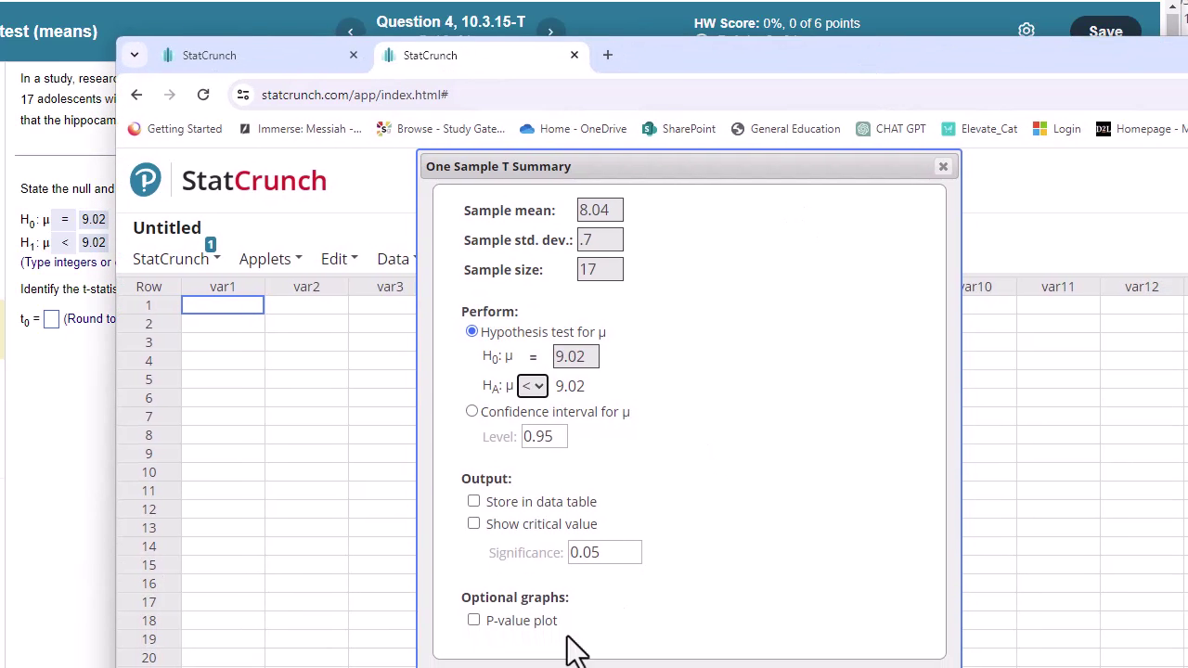
click(473, 620)
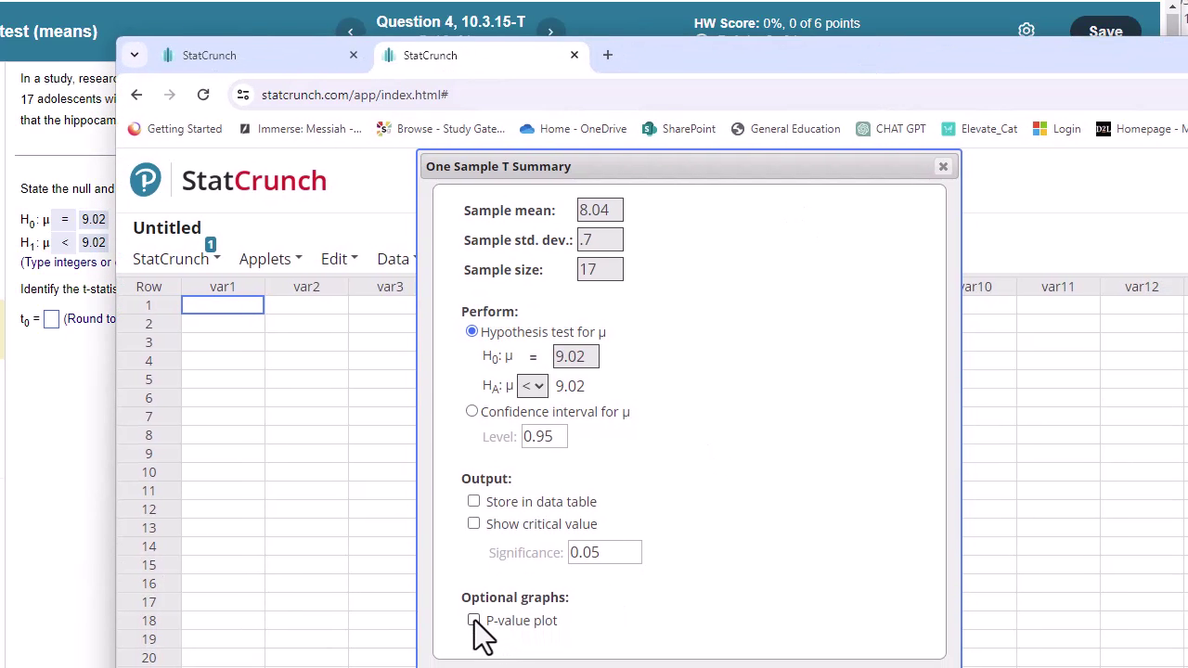
click(473, 619)
- Compute the test and arrange the results (T-Stat -5.7723479, P-value <0.0001) beside the question
click(891, 660)
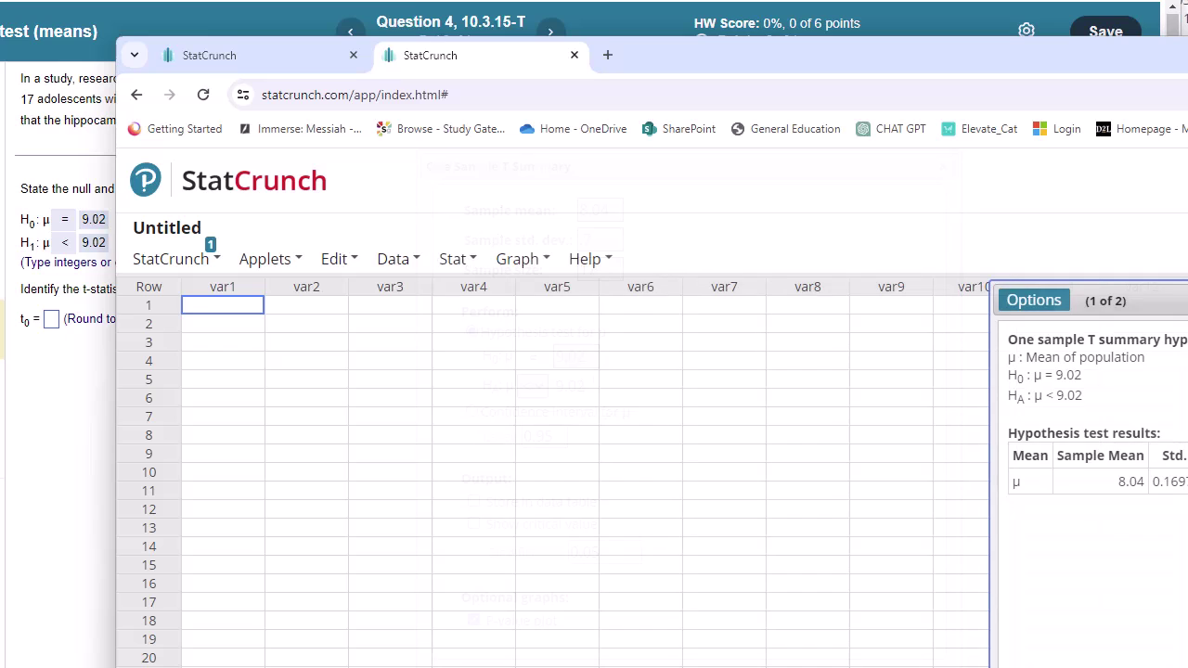
drag(1113, 297, 414, 69)
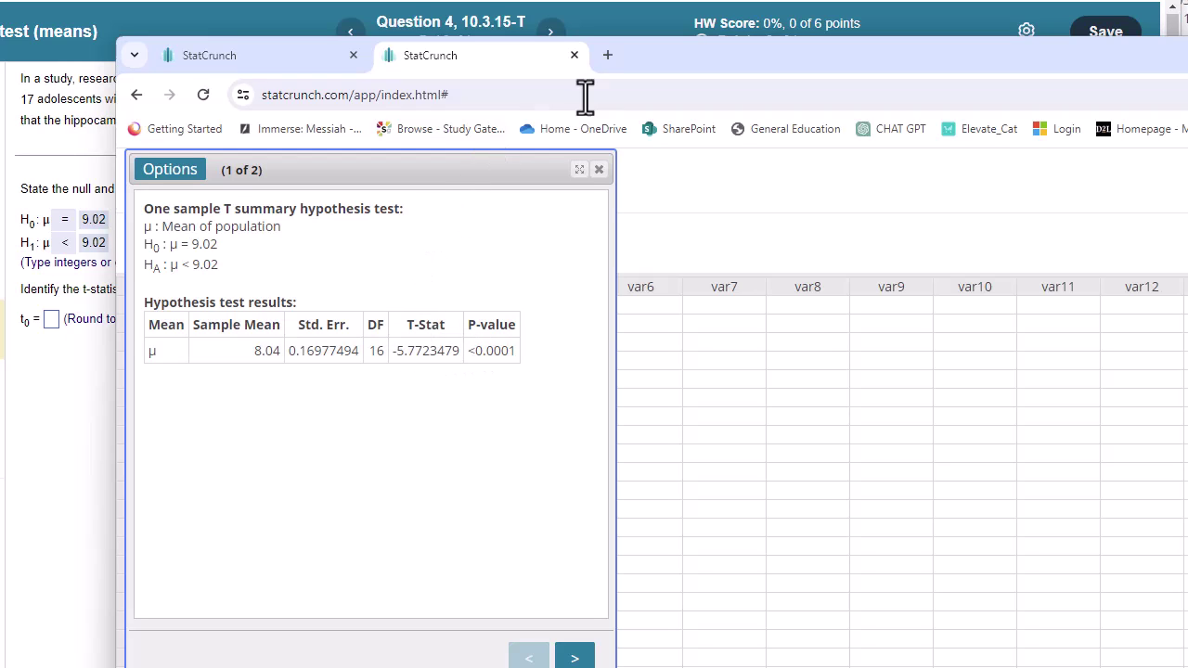
drag(662, 65, 1035, 102)
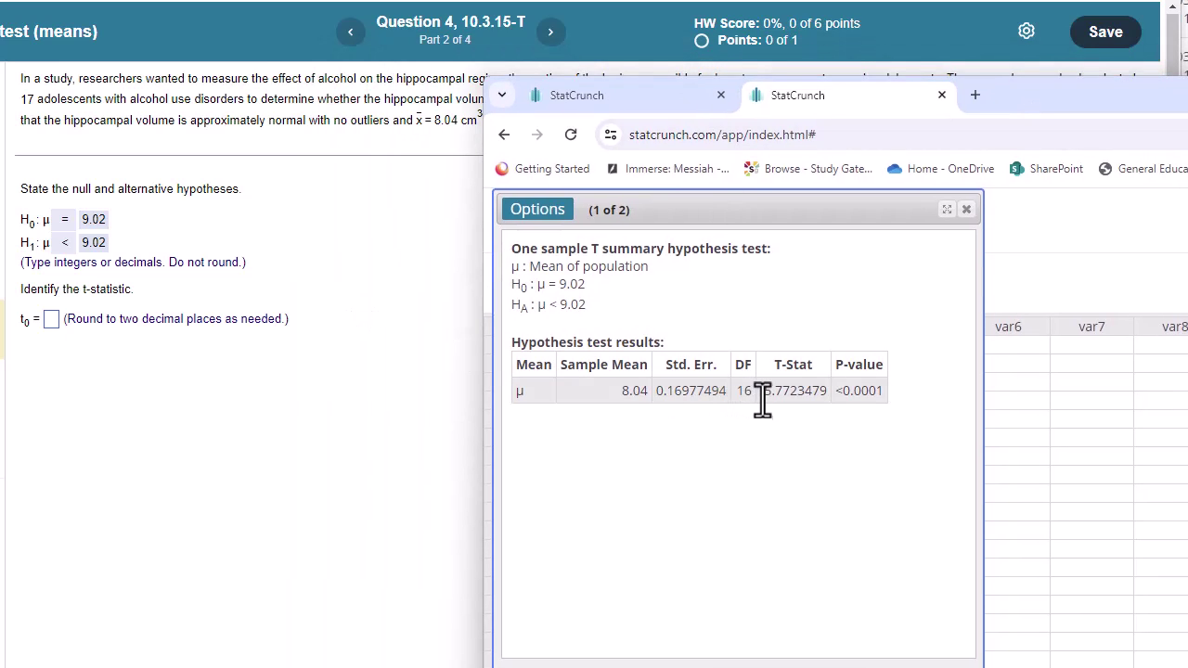
- Answer the t-statistic as t0 = -5.77
click(51, 318)
text(-5.77)
key(Return)
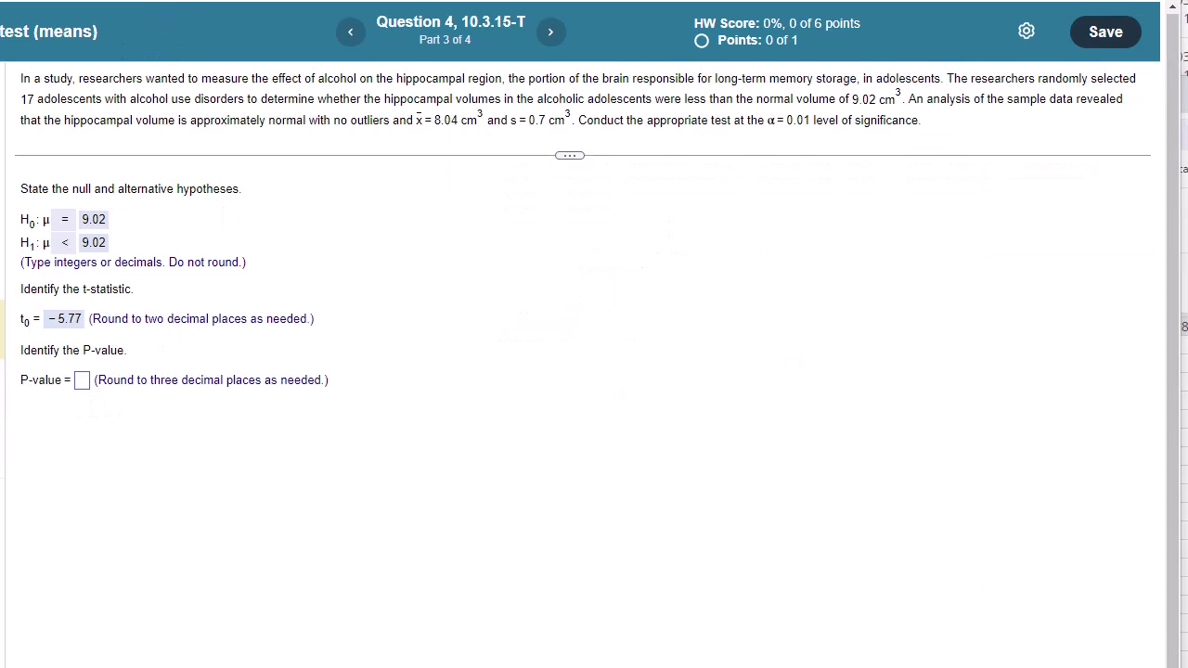
- Read the P-value from StatCrunch and answer it as 0.000
click(174, 0)
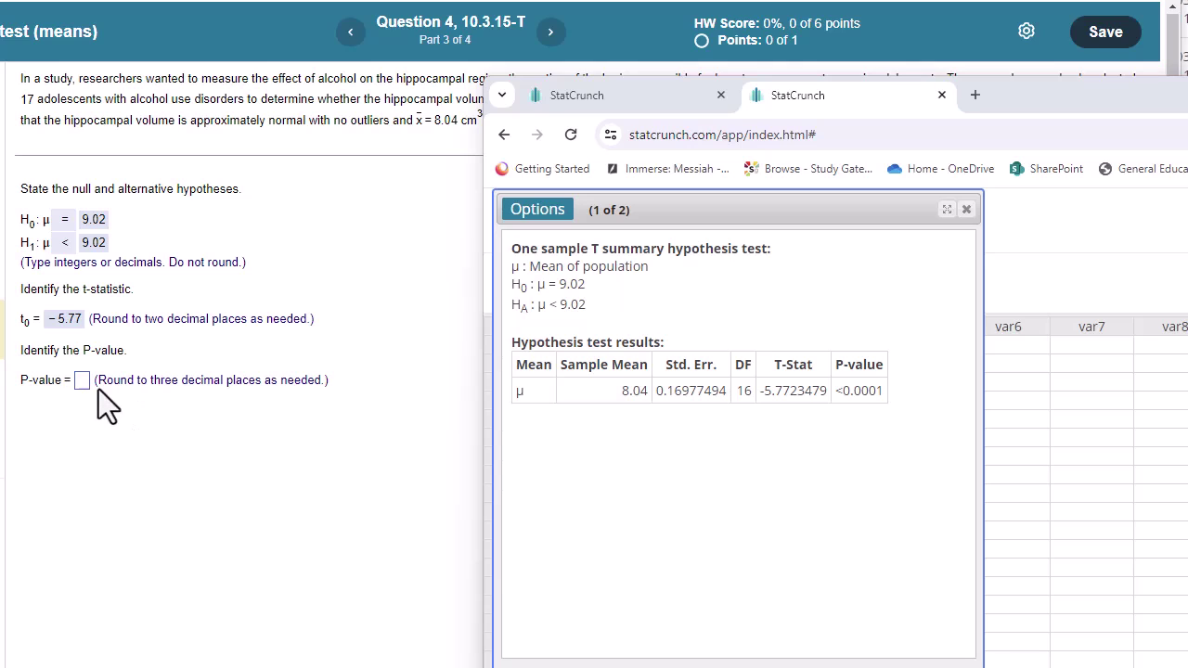
drag(854, 391, 881, 390)
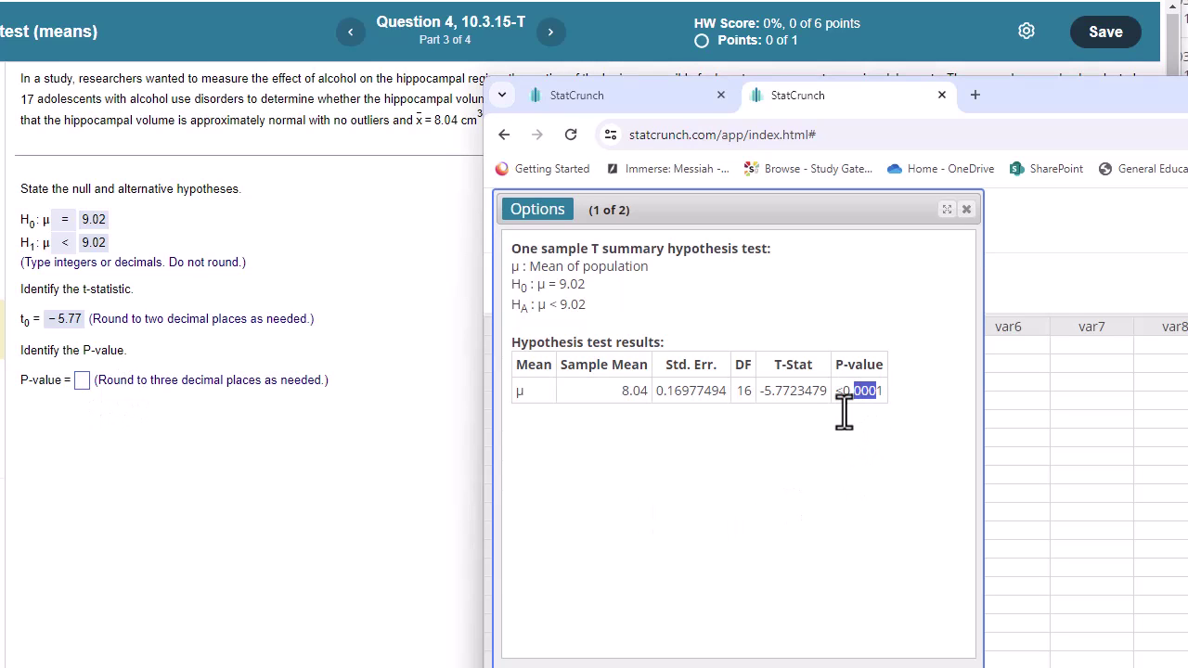
click(82, 381)
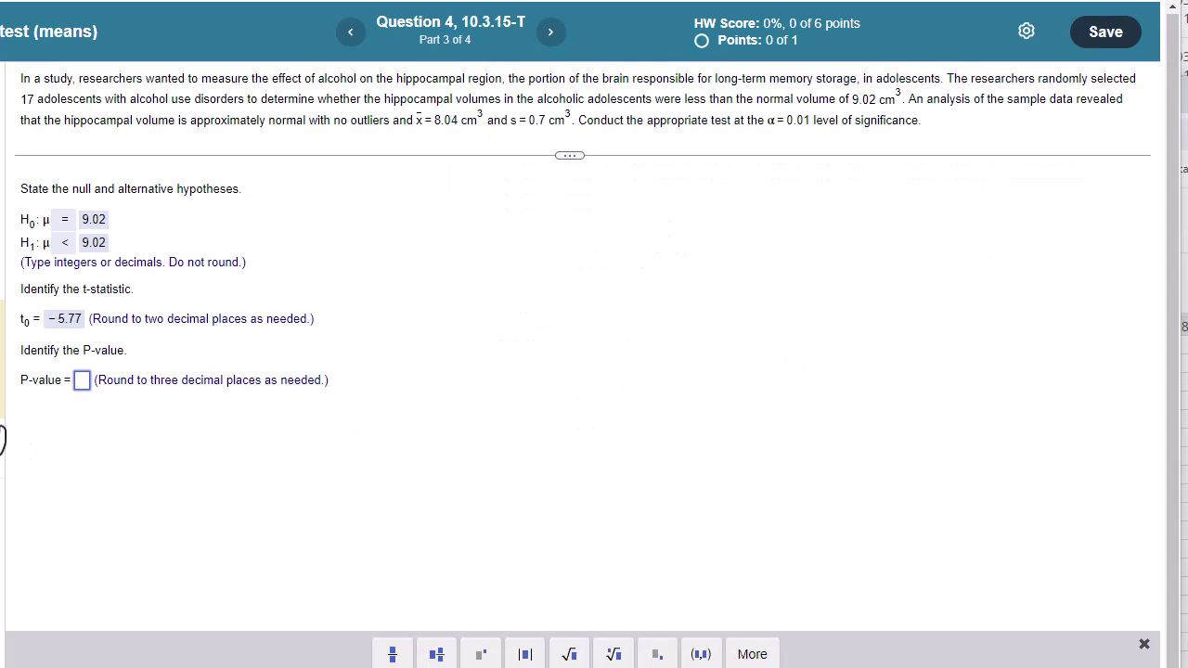
text(0.)
text(000)
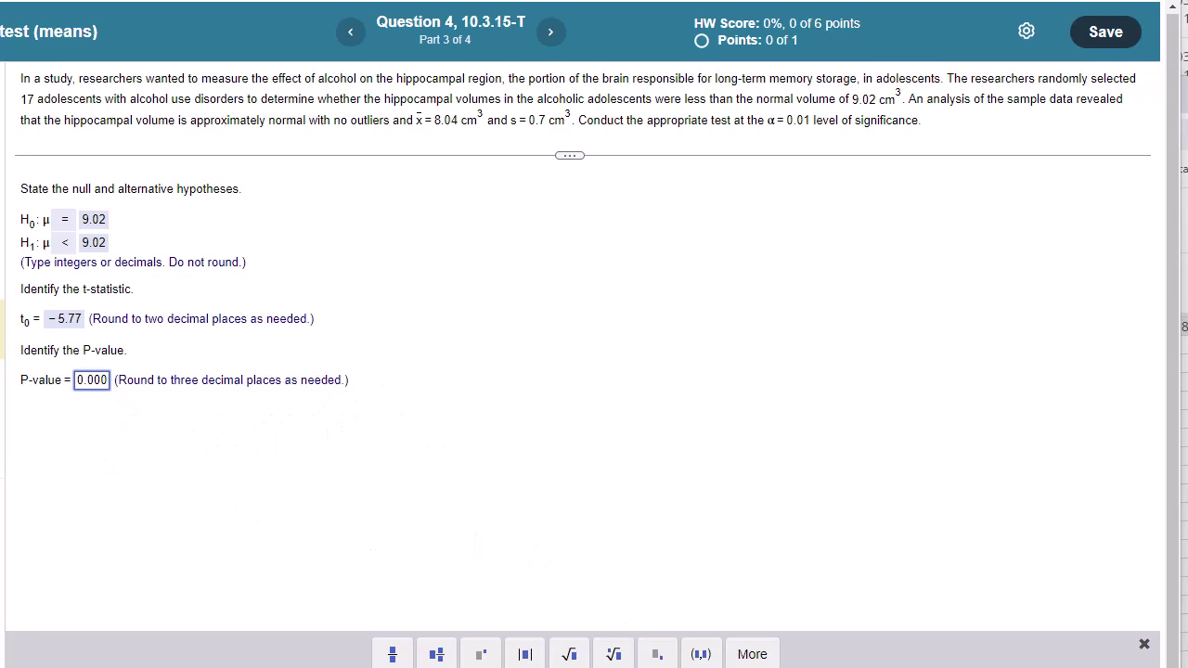
key(Return)
click(461, 422)
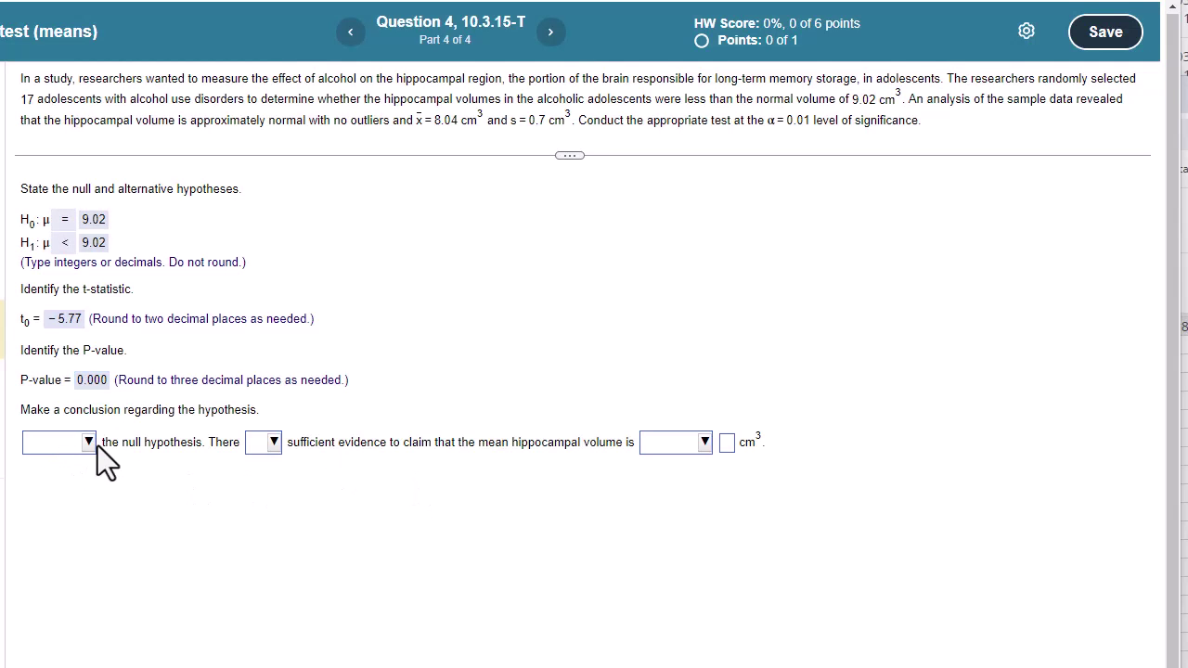
- Choose Reject, sufficient evidence, and less than in the conclusion dropdowns
click(90, 443)
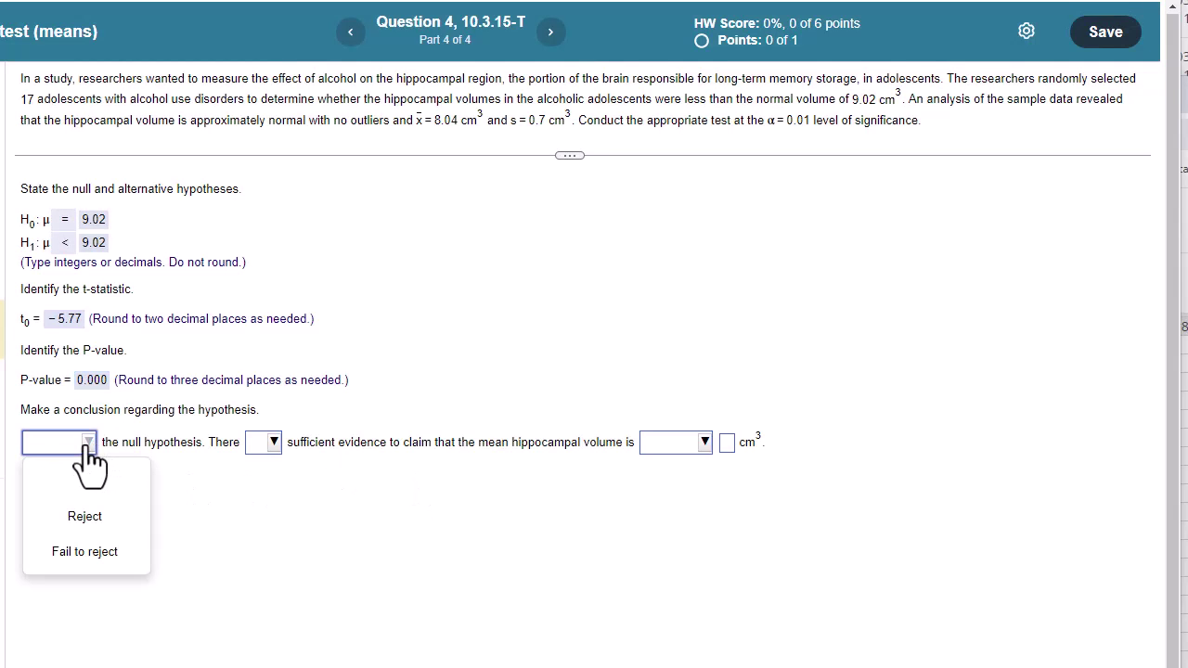
click(89, 518)
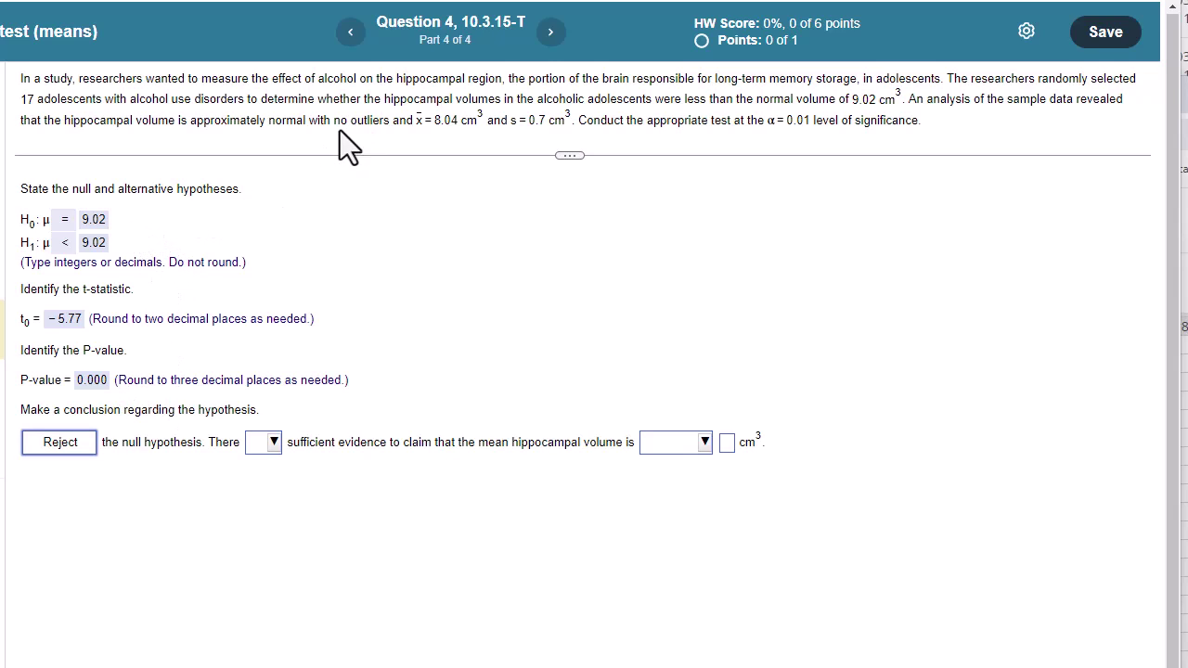
click(271, 442)
click(289, 553)
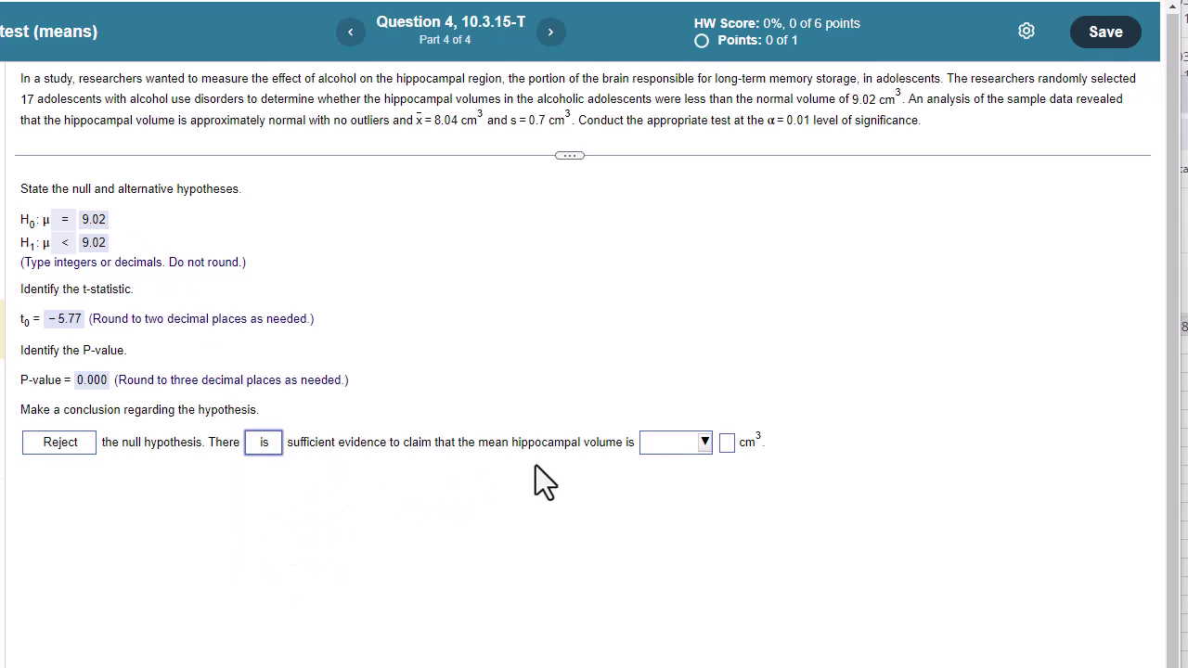
click(706, 443)
click(715, 553)
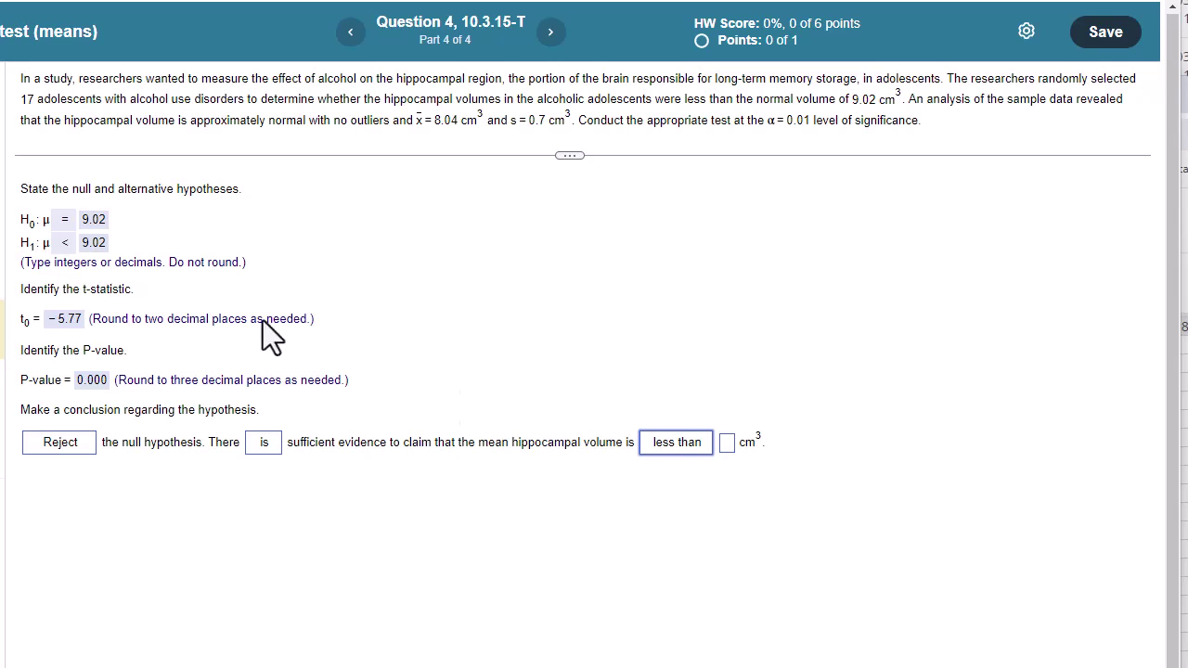
- Enter 9.02 cm³ as the comparison volume and submit the conclusion
click(727, 443)
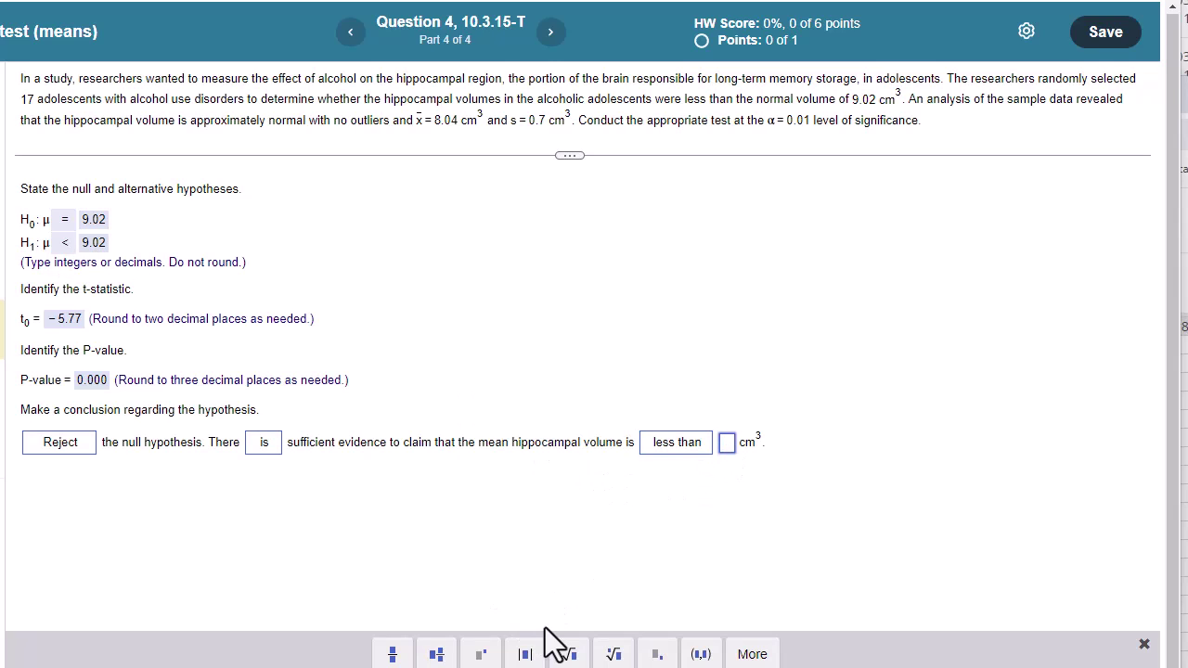
text(9.)
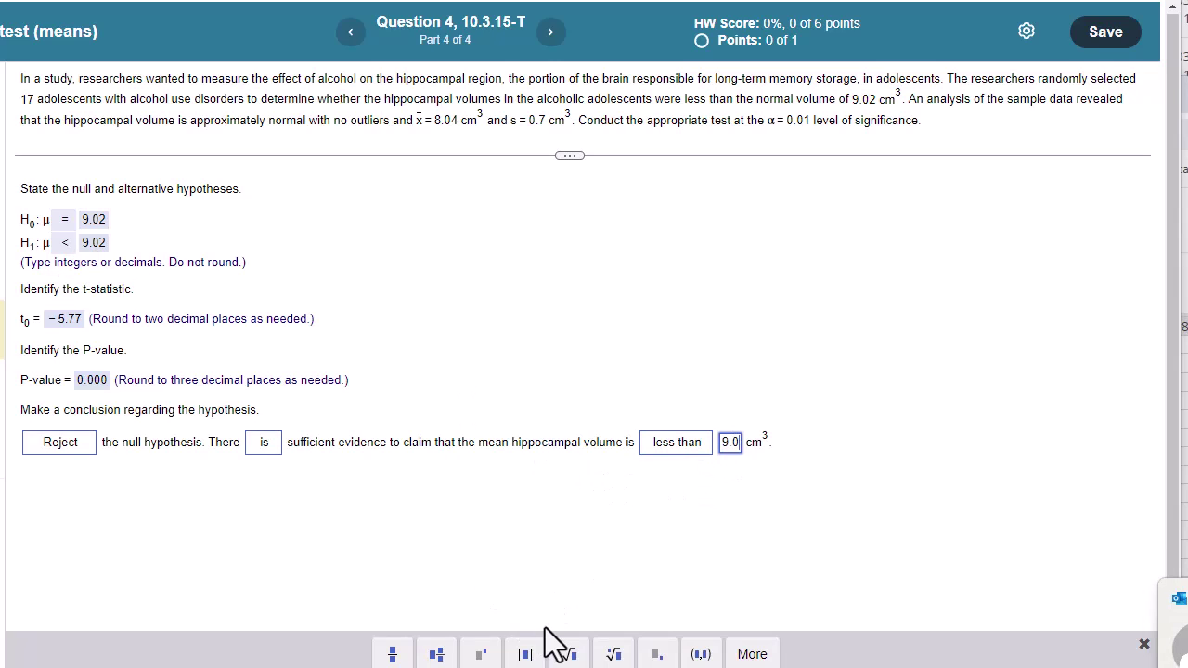
text(2)
key(Return)
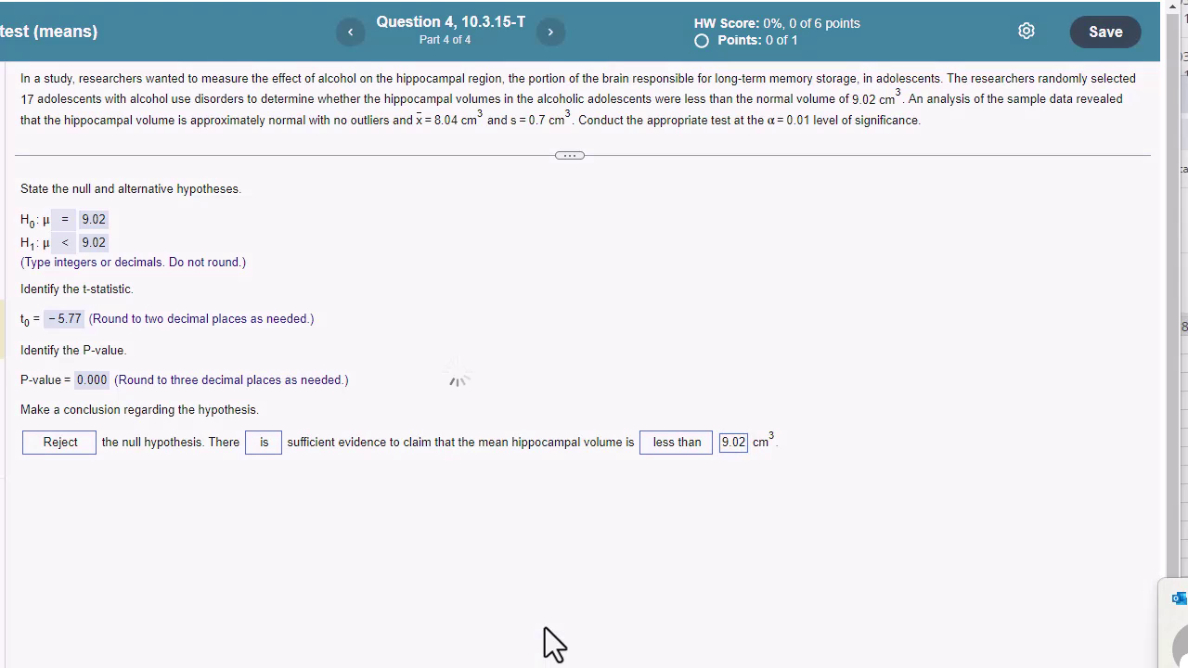